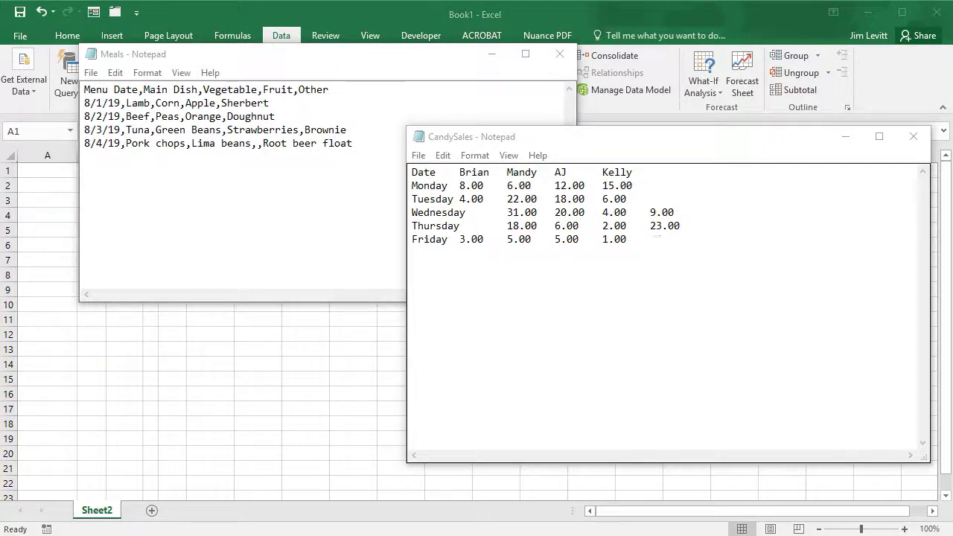
Add a tab-separated Saturday row with 5.00, 2.00, 6.00 and 11.00 to the CandySales text file, then save and close it
click(657, 242)
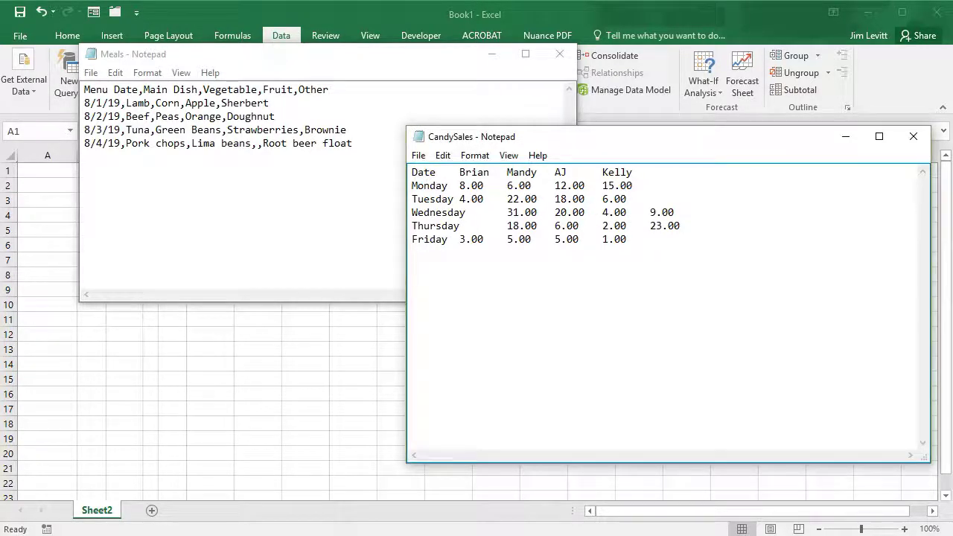
text(Saturday	5.00)
key(Tab)
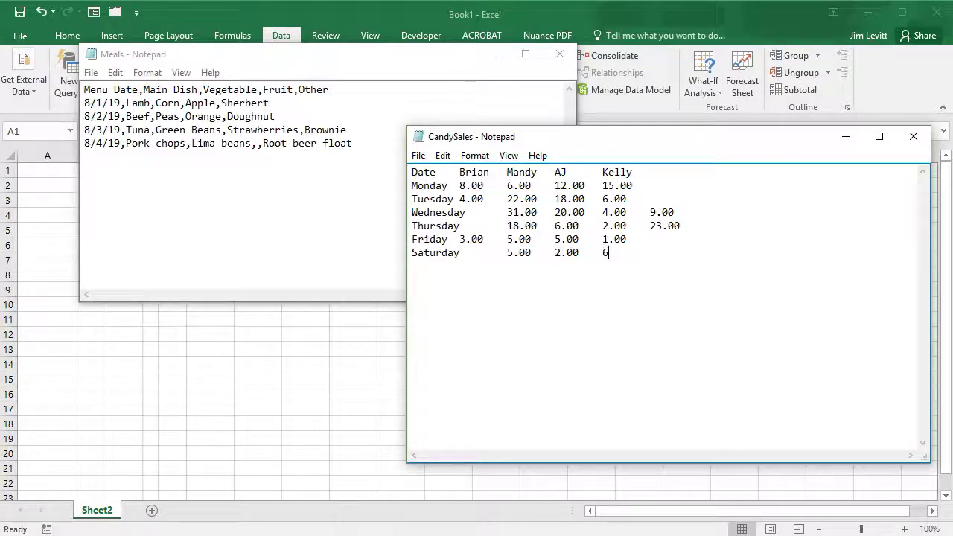
text(11)
click(421, 160)
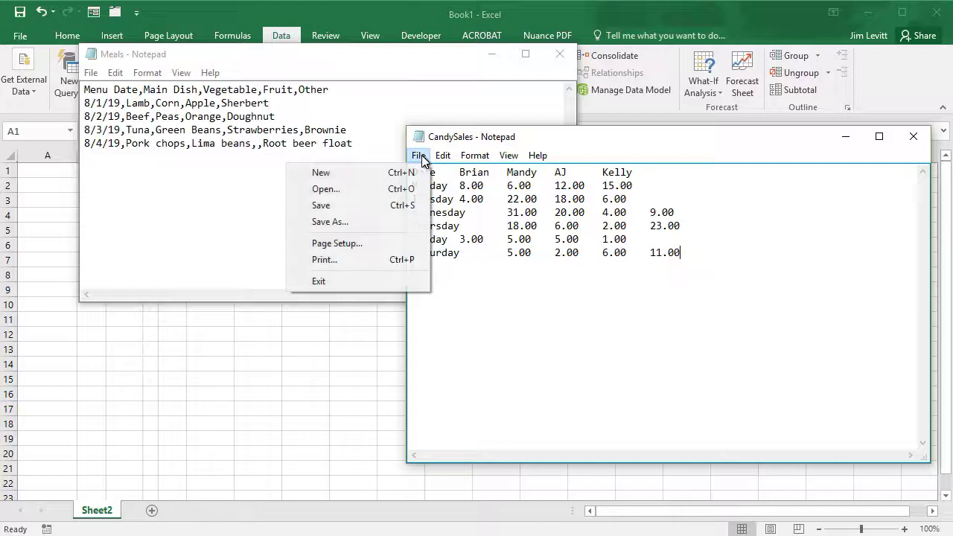
click(378, 206)
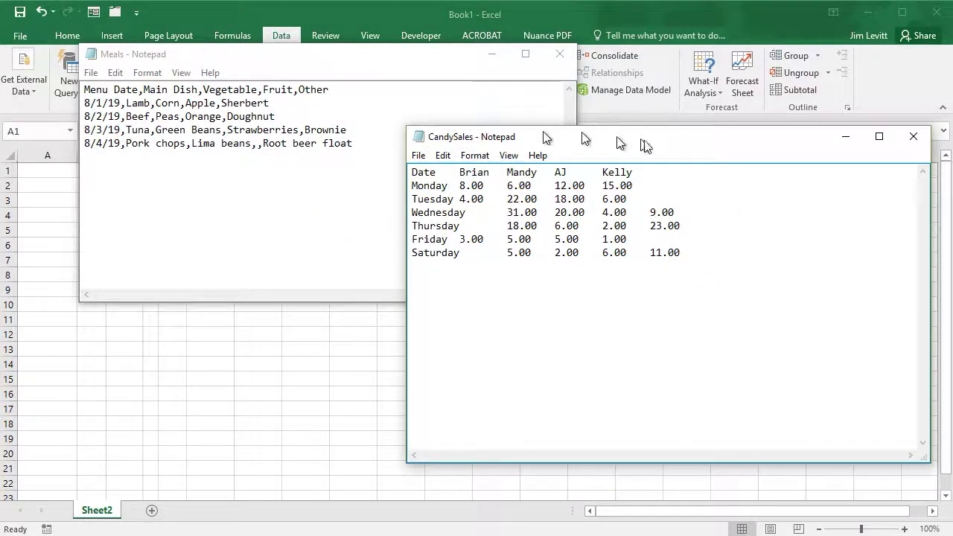
click(914, 140)
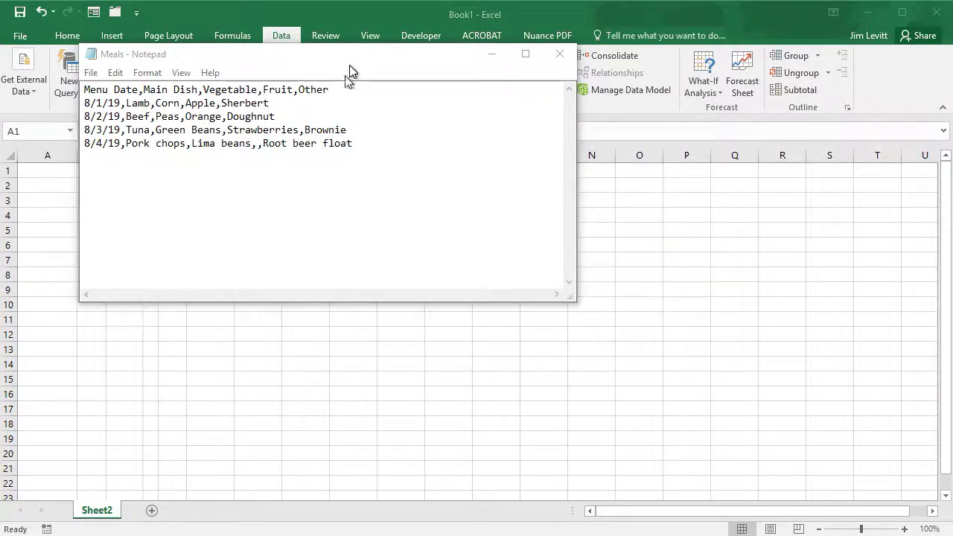
Add the line "8/5/19,Spaghetti,Peas,Bananas,Soda" to the end of the Meals text file, then save and close it
drag(326, 59, 508, 152)
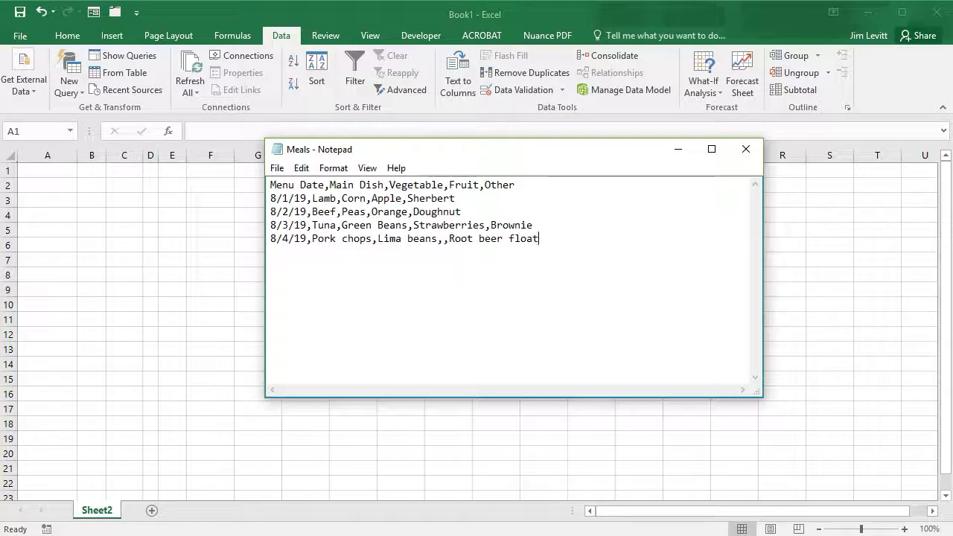
key(Return)
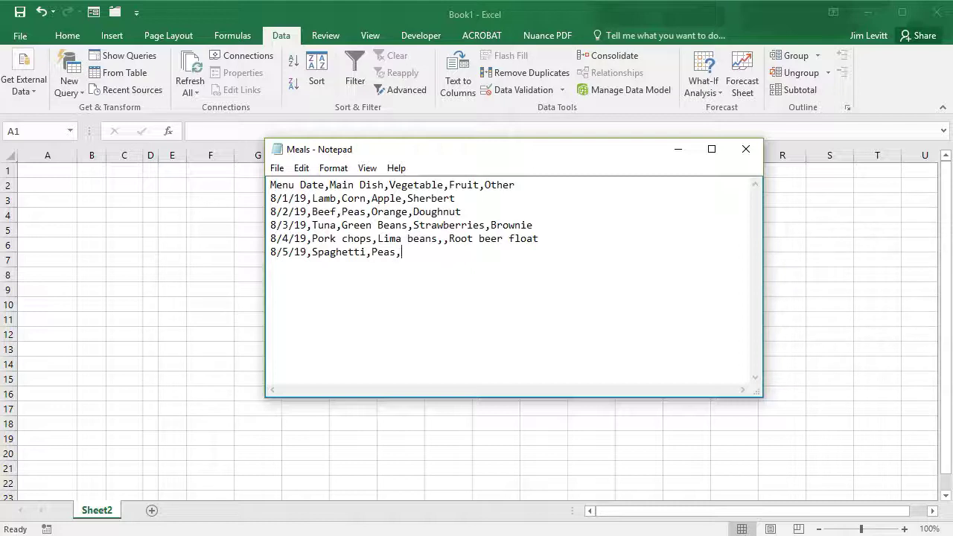
text(nanas,Soda)
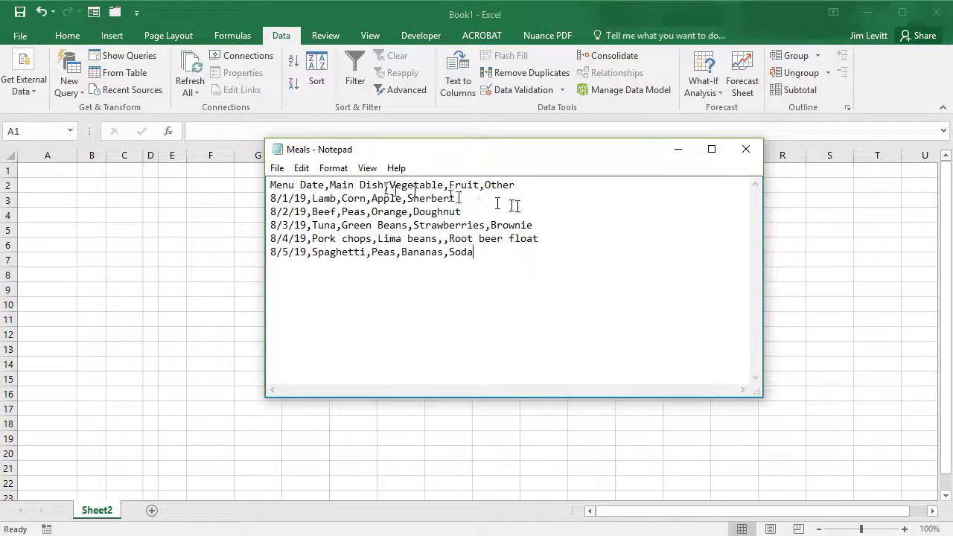
click(279, 168)
click(213, 218)
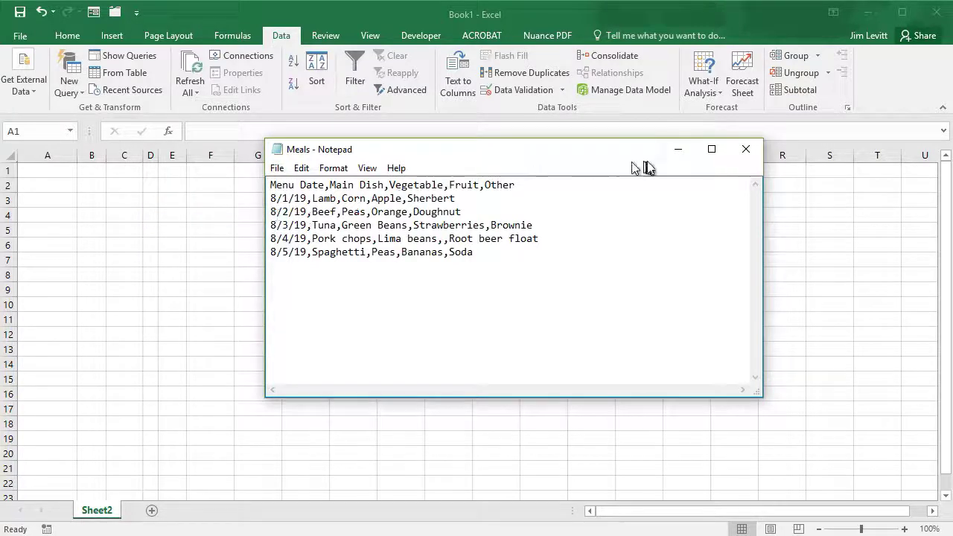
click(748, 152)
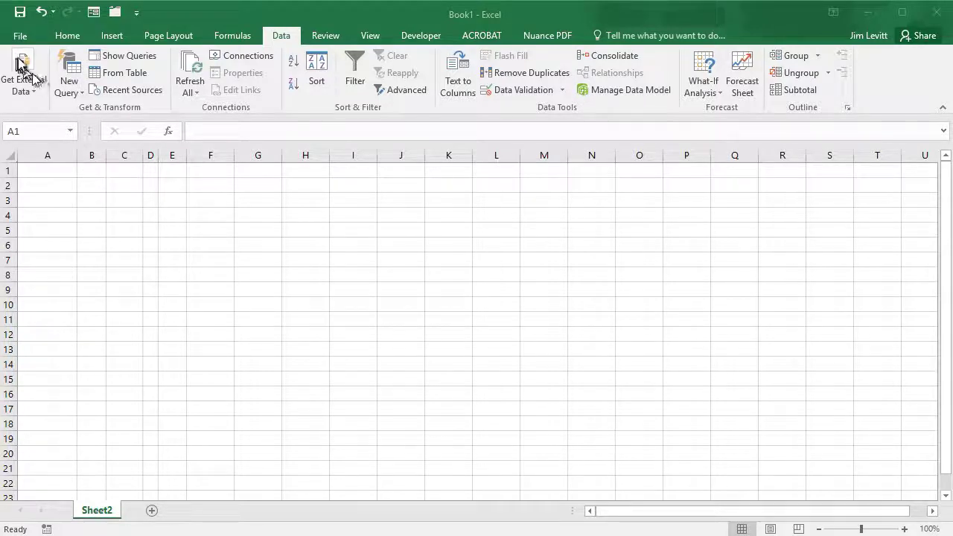
Start importing the CandySales text file from the Display Files folder as external data in Excel
click(290, 35)
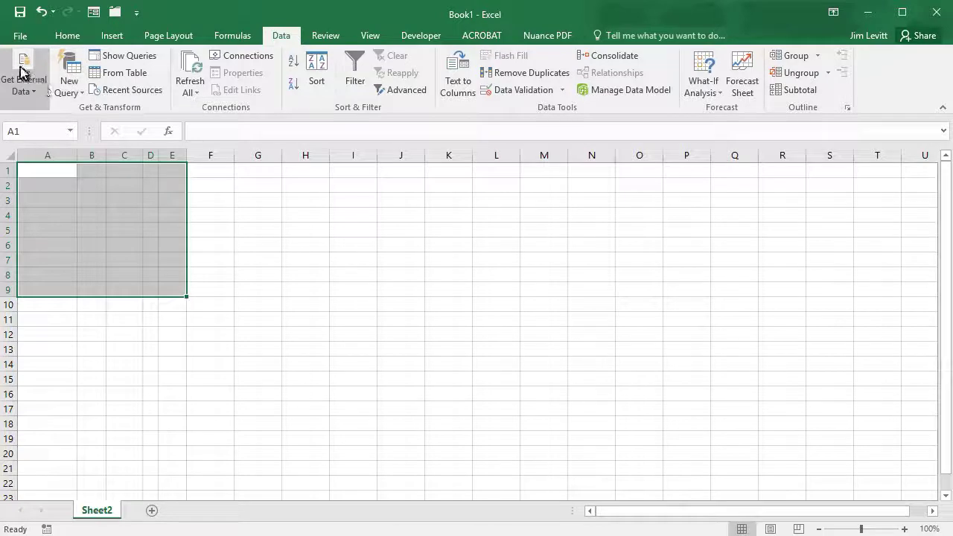
click(42, 347)
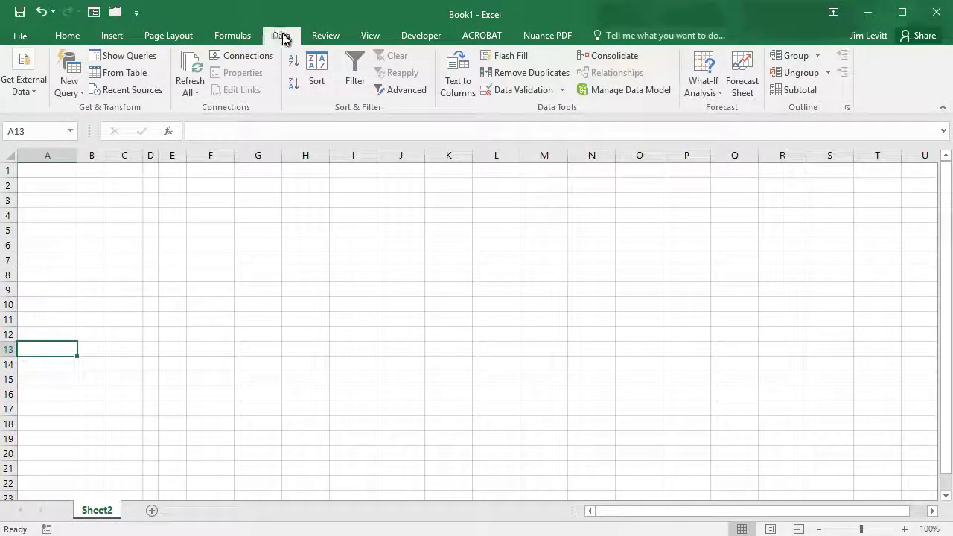
click(30, 83)
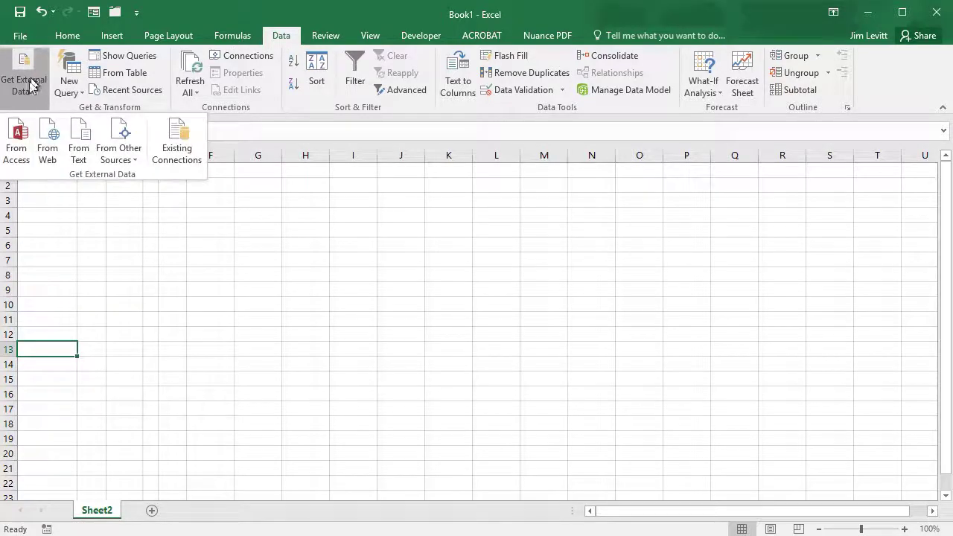
click(80, 153)
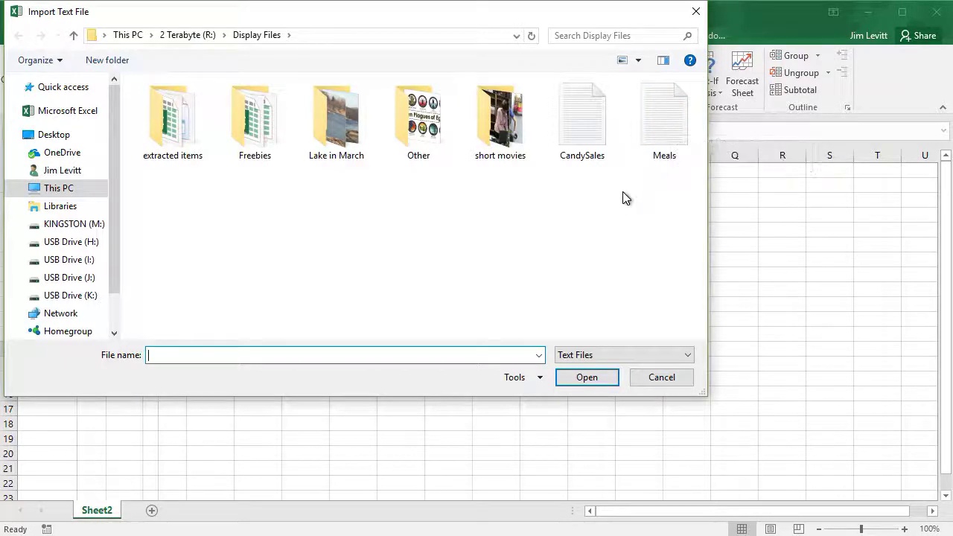
click(584, 125)
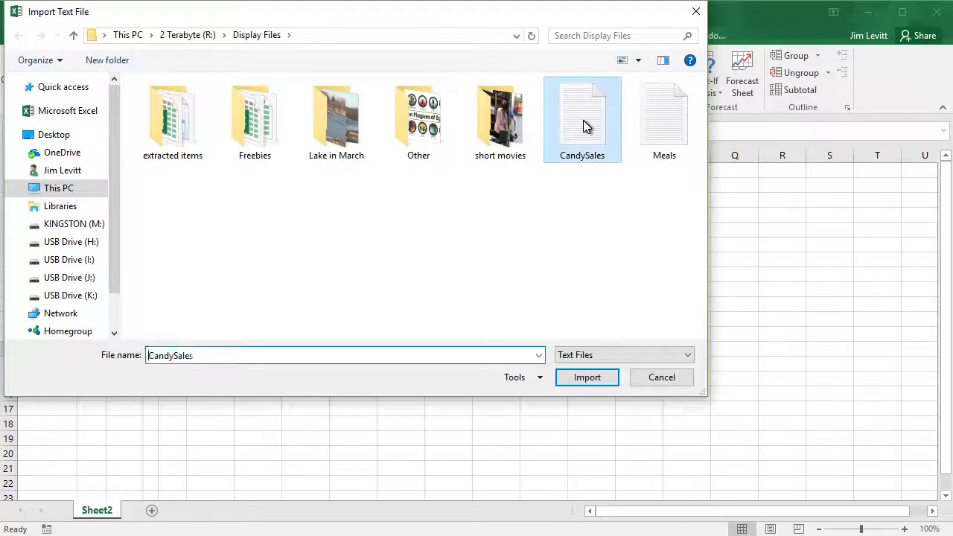
click(588, 378)
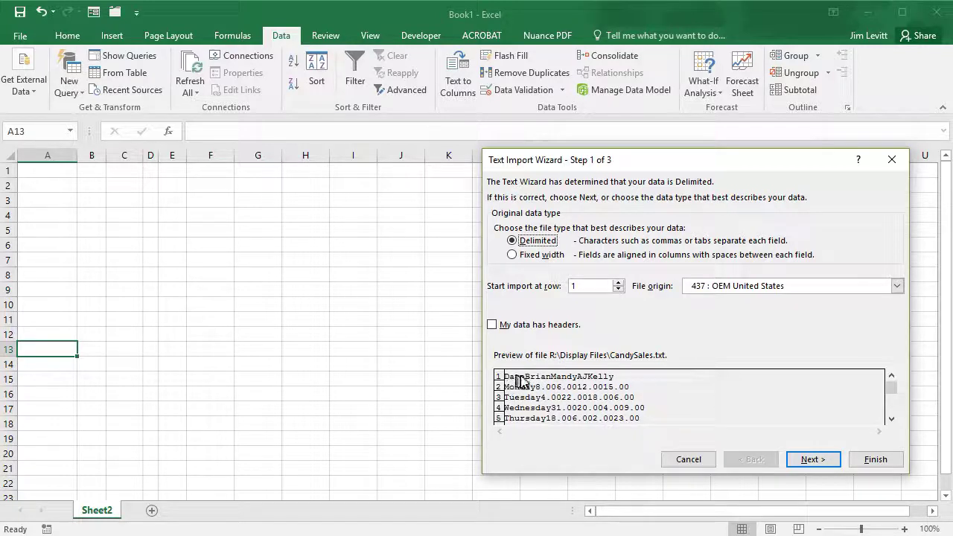
Mark the delimited data as having headers, keep the Tab delimiter and General column format, and finish the import wizard
click(492, 325)
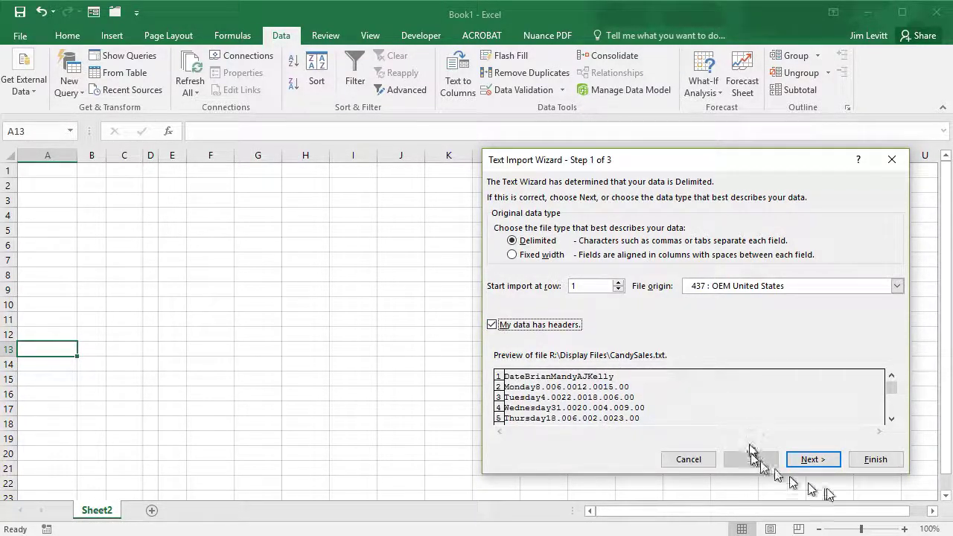
click(817, 460)
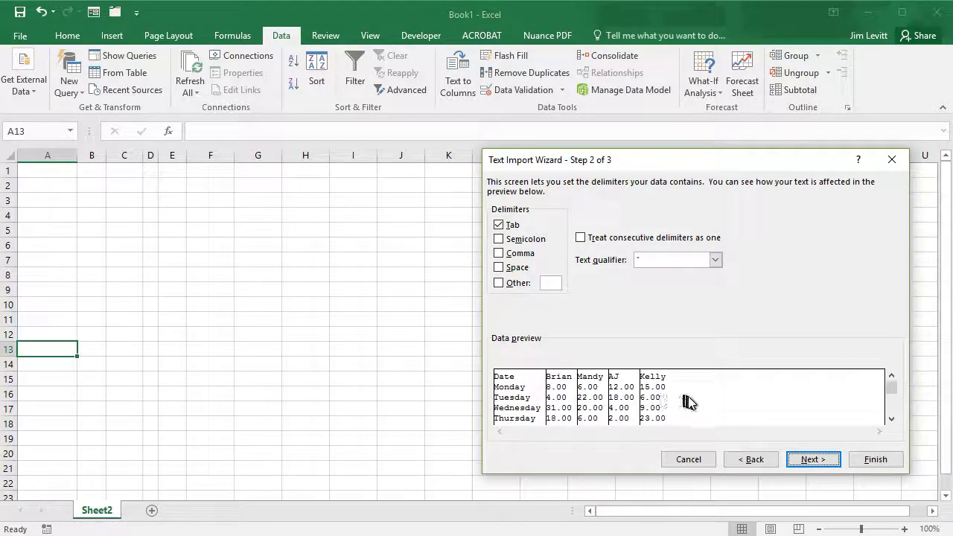
click(815, 462)
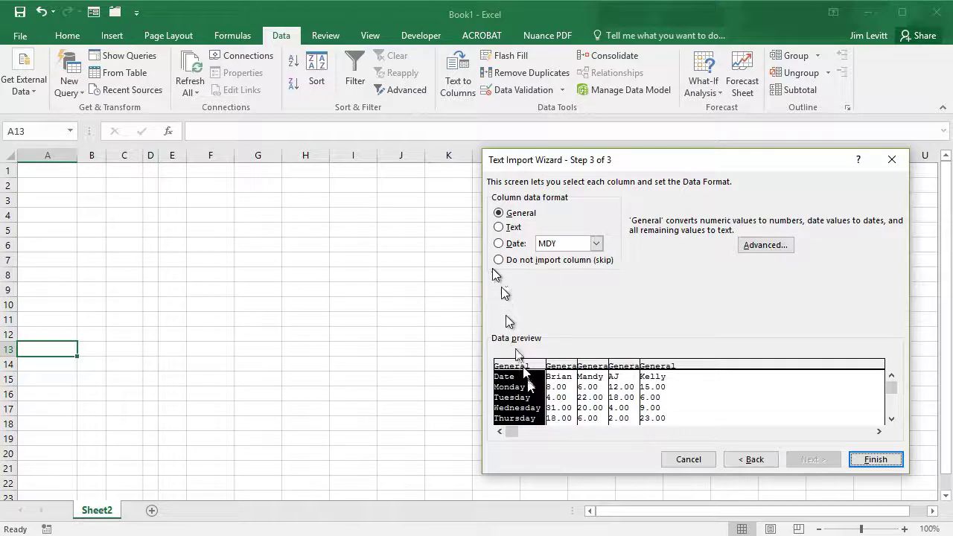
click(567, 380)
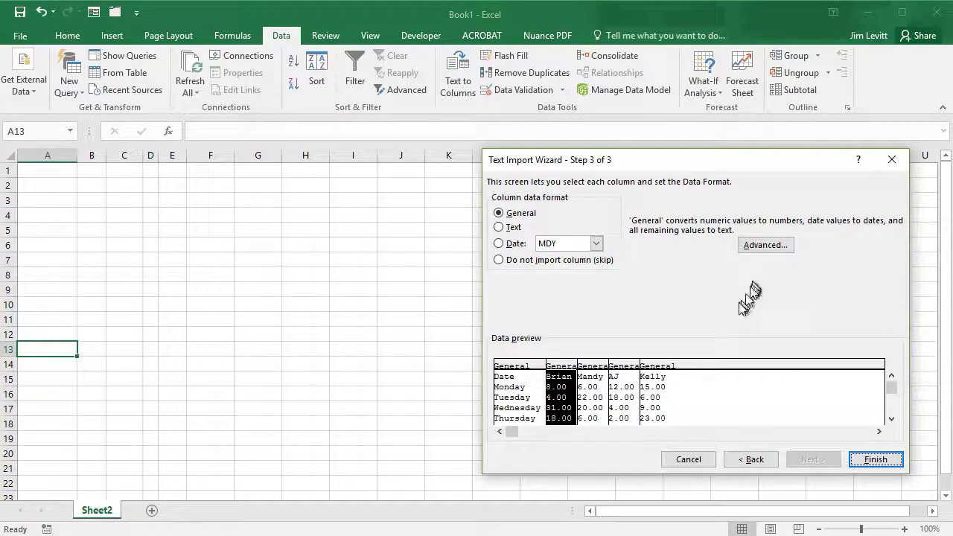
click(877, 459)
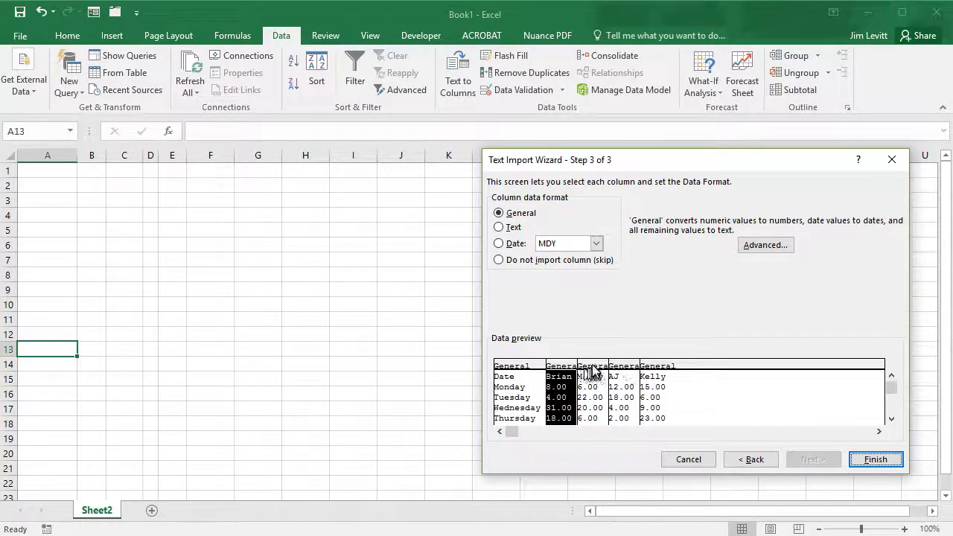
click(877, 459)
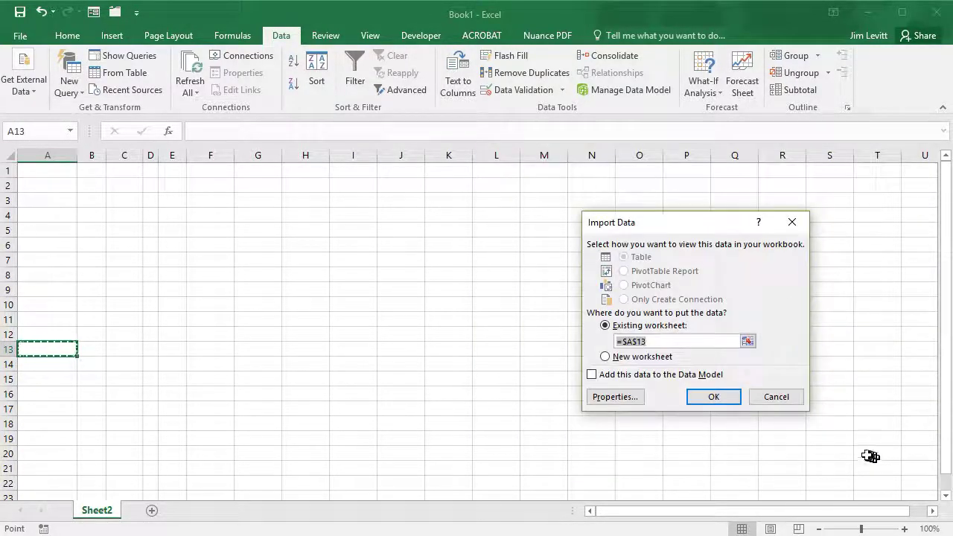
Place the imported candy sales data in the existing worksheet starting at cell F1
click(644, 344)
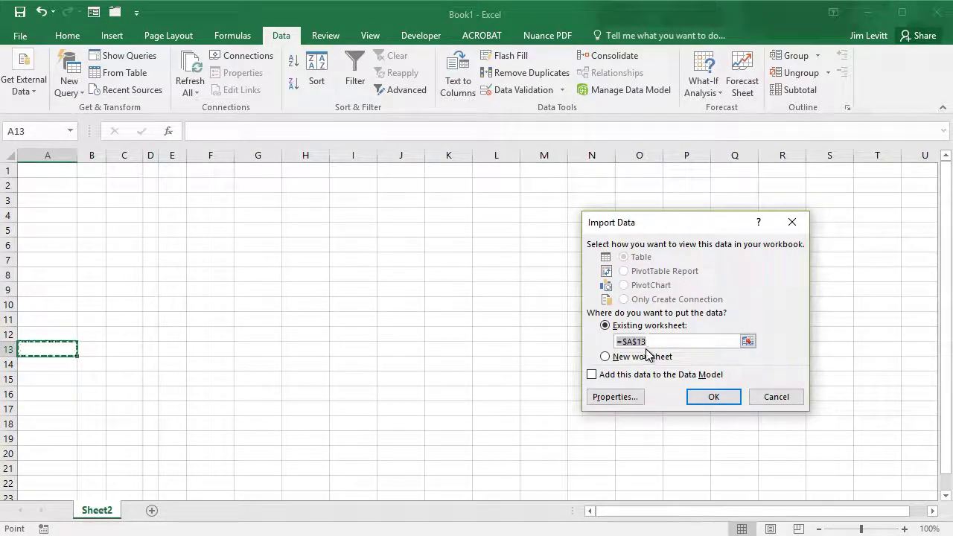
click(213, 173)
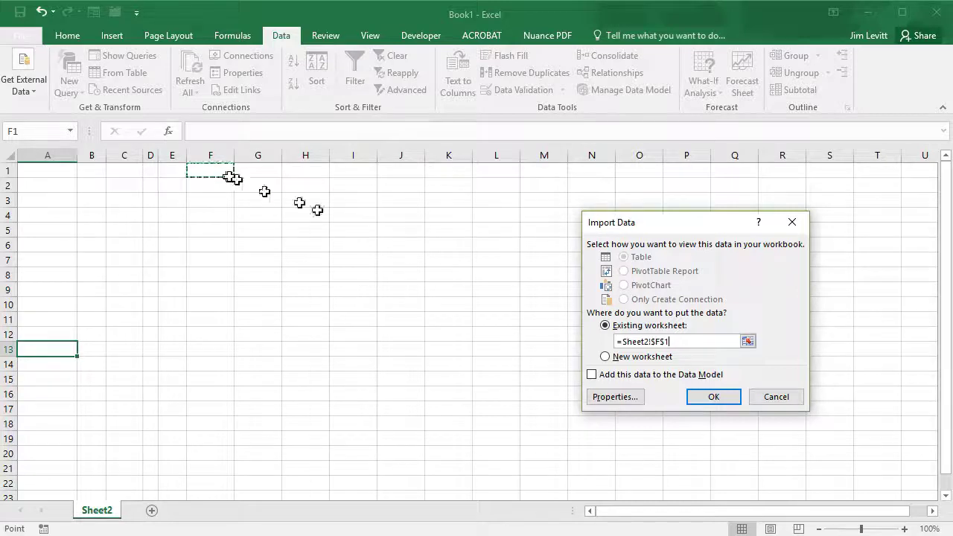
click(713, 397)
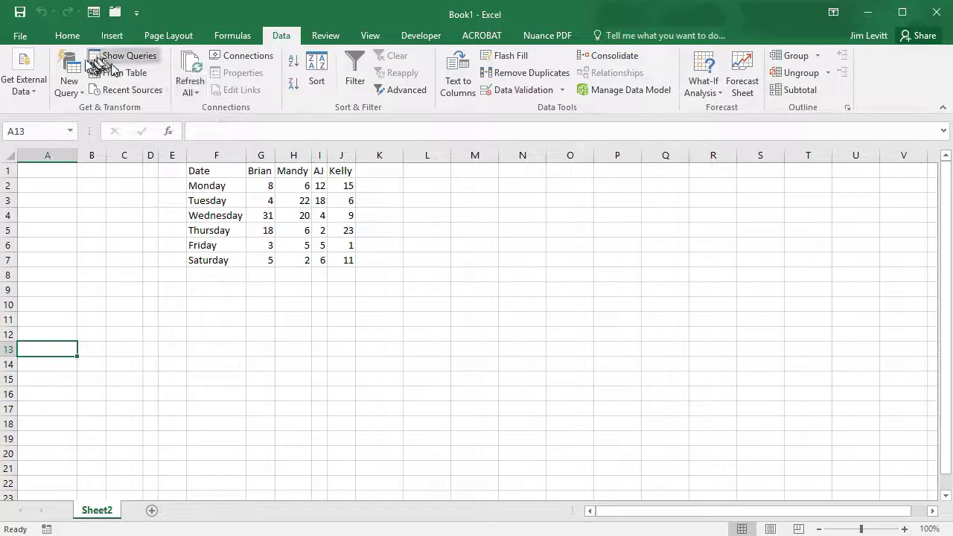
Format the sales figures in G2:J7 as Currency
click(67, 35)
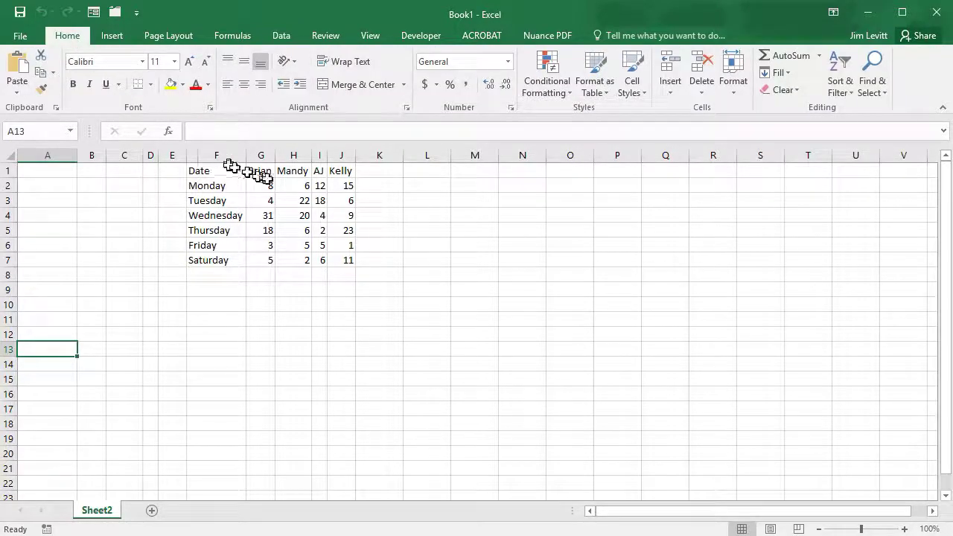
drag(273, 184, 346, 259)
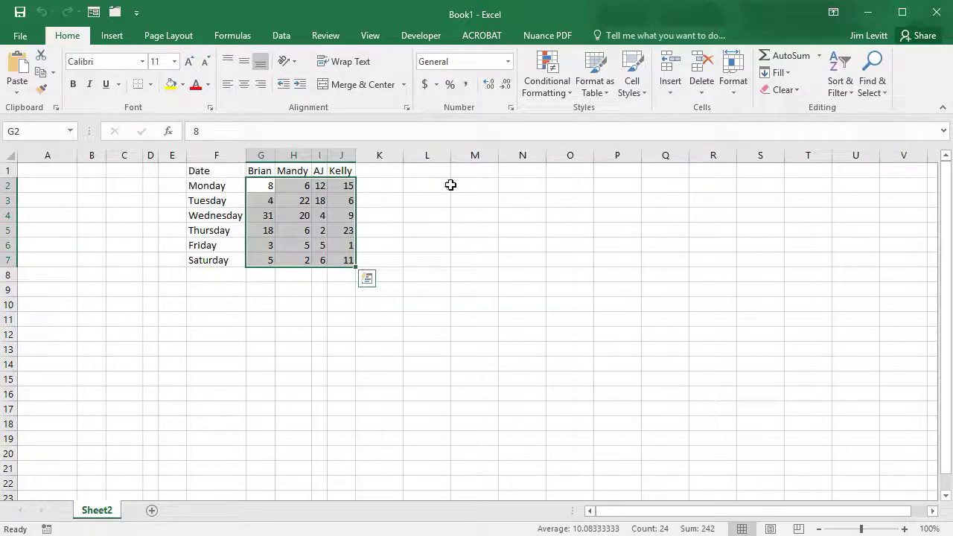
click(507, 62)
click(485, 155)
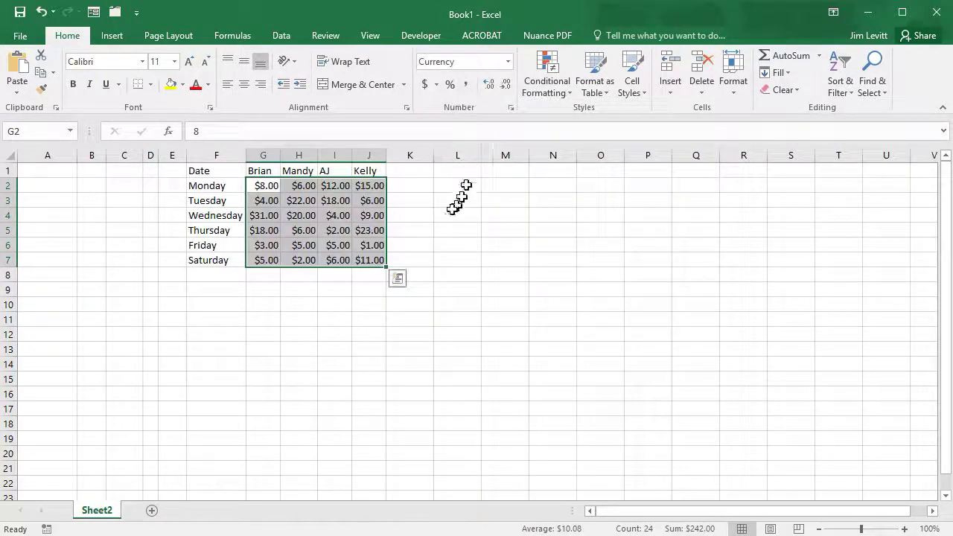
Make the header row F1:J1 of the candy sales data bold
drag(216, 171, 372, 171)
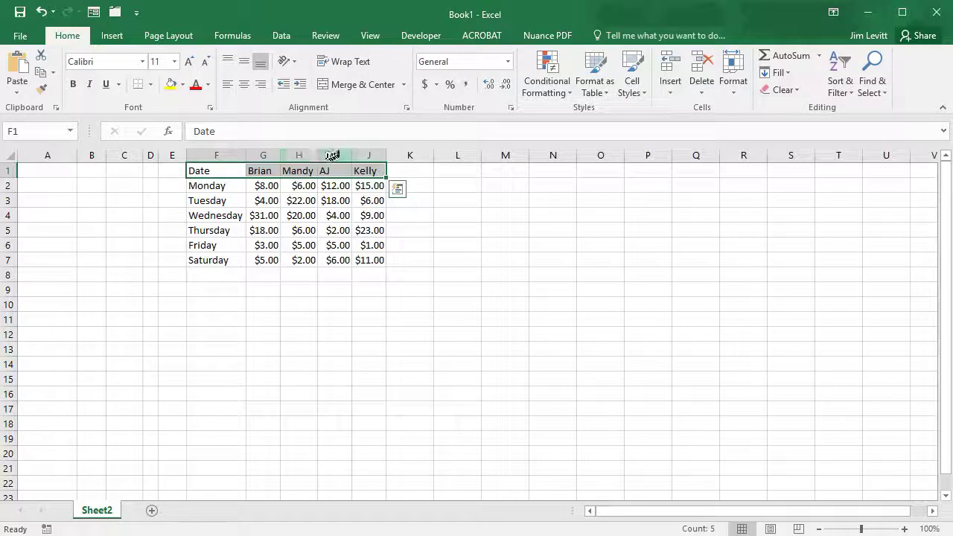
click(73, 84)
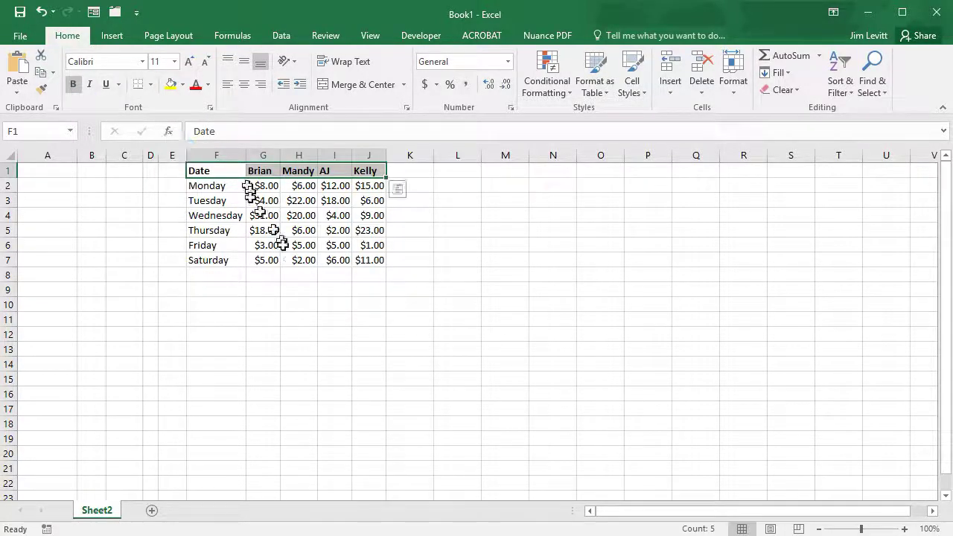
click(334, 320)
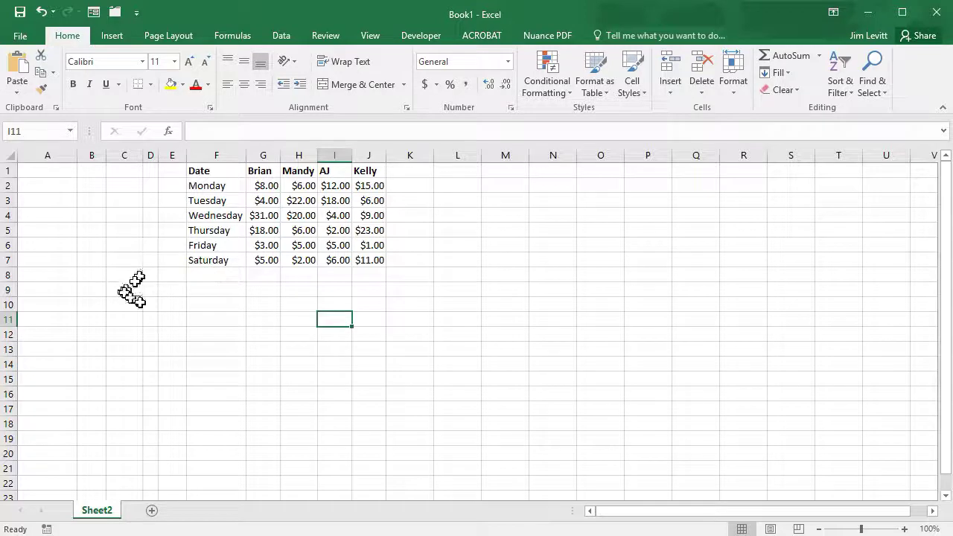
Start a text import of the Meals file from the Display Files folder with cell F10 as the insertion point
click(197, 305)
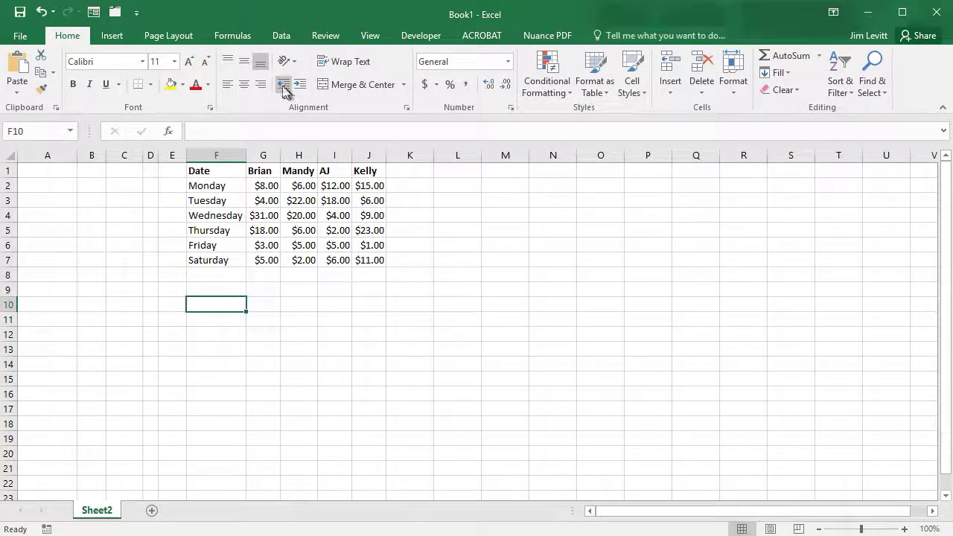
click(287, 36)
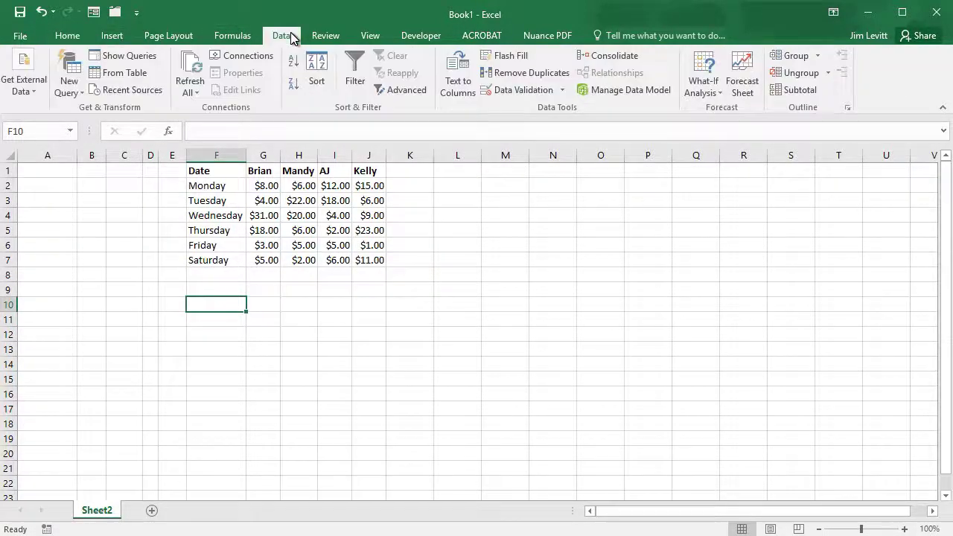
click(29, 72)
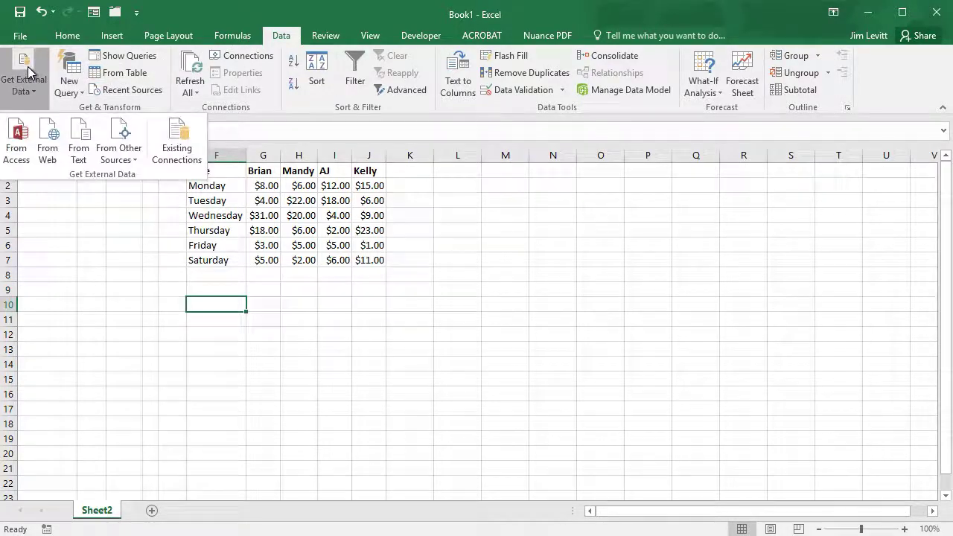
click(78, 145)
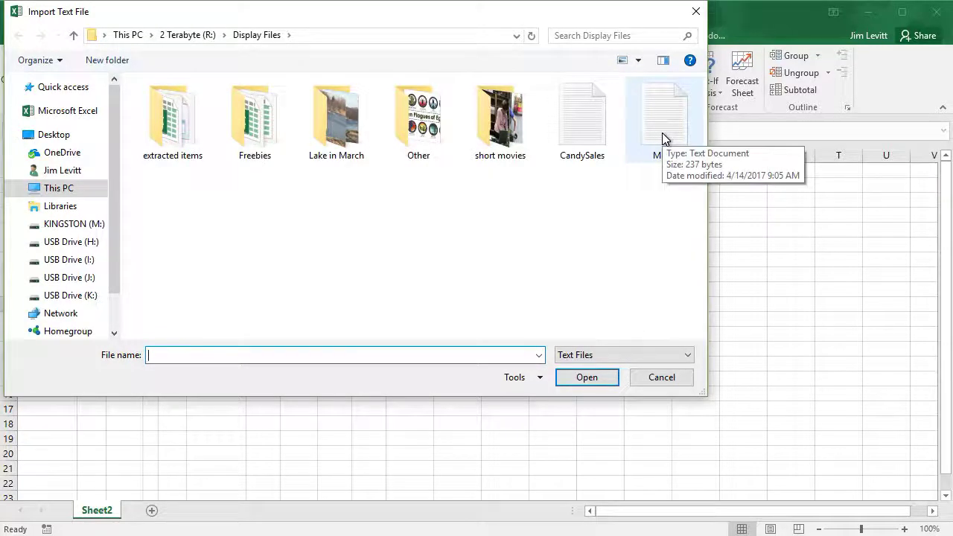
click(665, 138)
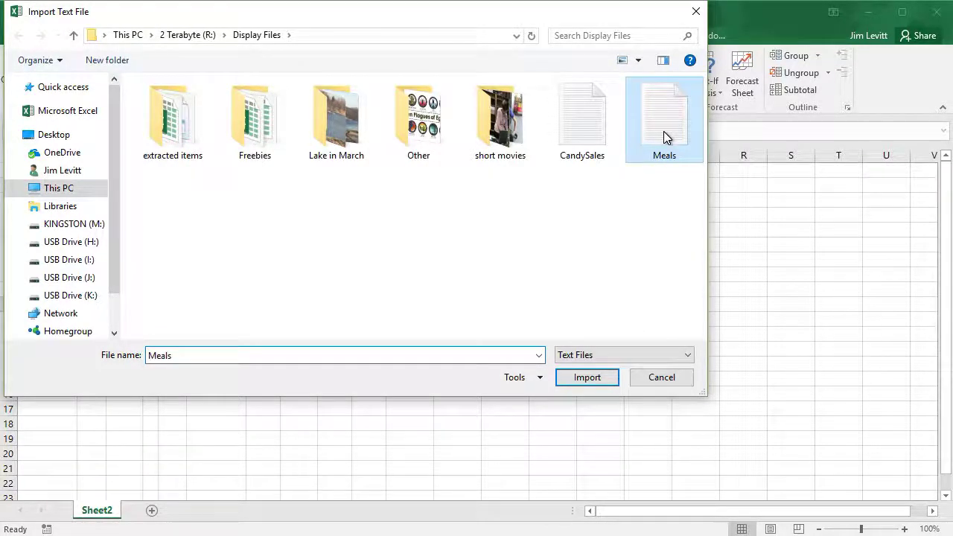
click(600, 378)
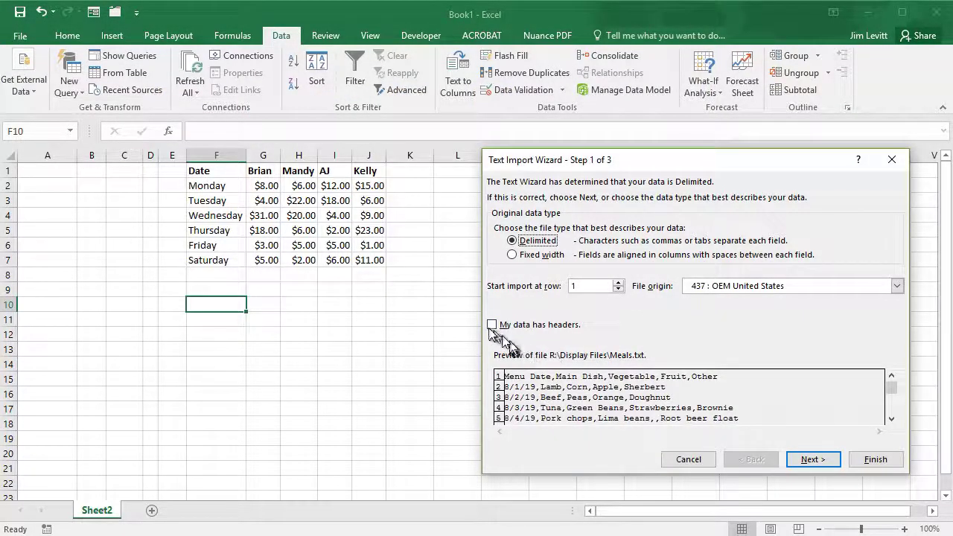
Keep the Meals data type as Delimited and make Comma the only delimiter instead of Tab, checking the data preview
click(813, 459)
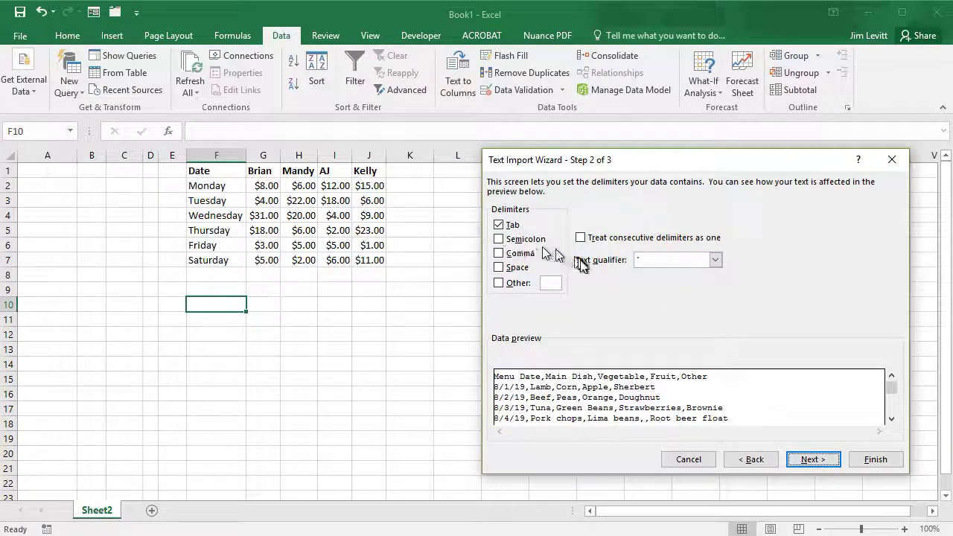
click(499, 254)
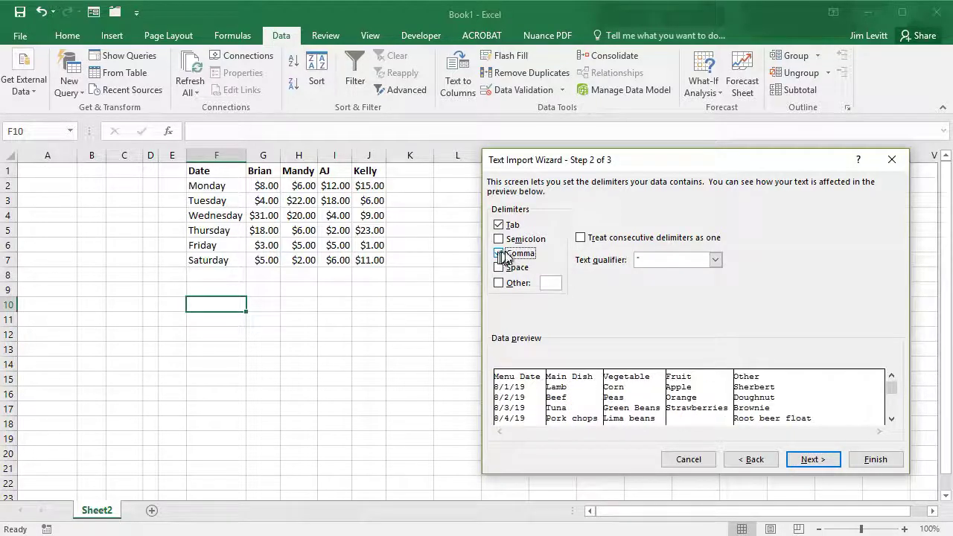
click(508, 226)
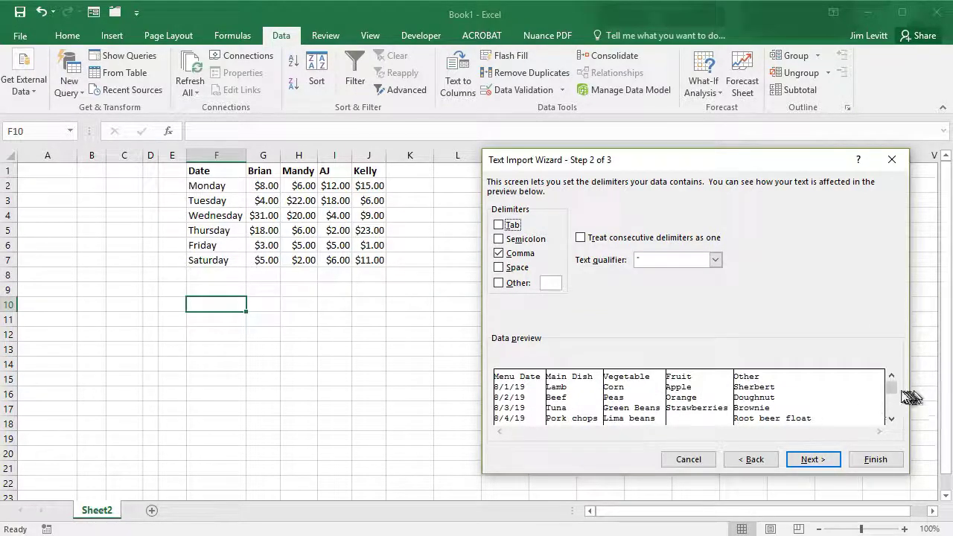
click(891, 418)
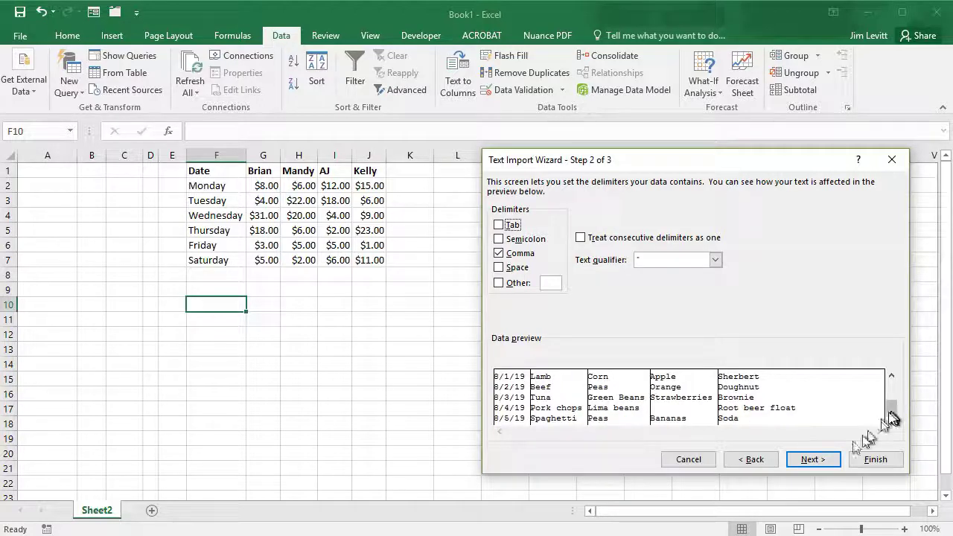
Set the first column's data format to Date MDY and place the Meals data in the existing worksheet at F10
click(818, 460)
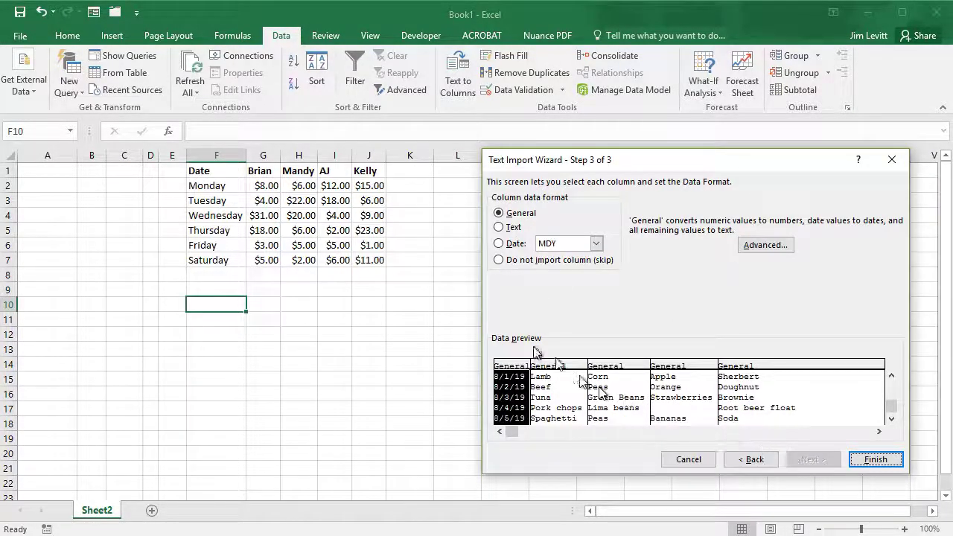
click(499, 245)
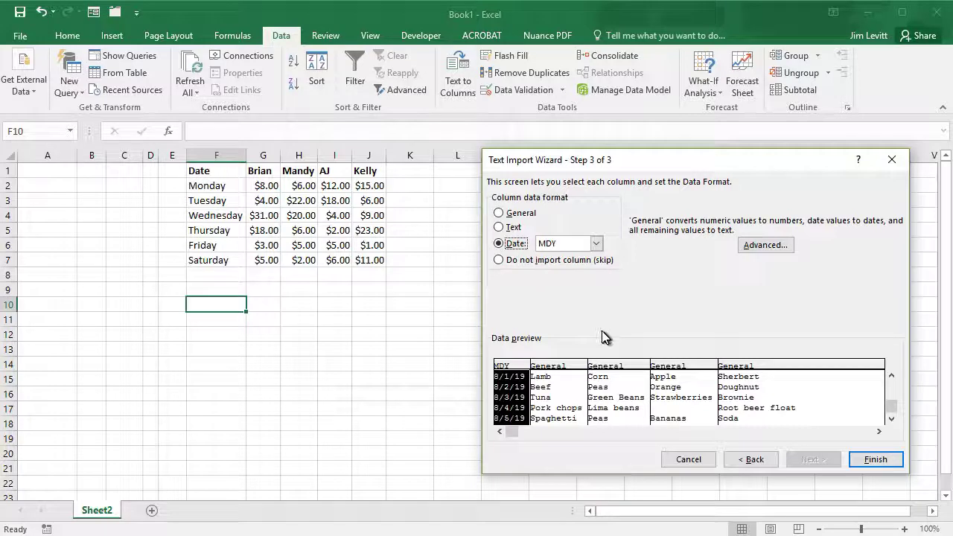
click(891, 462)
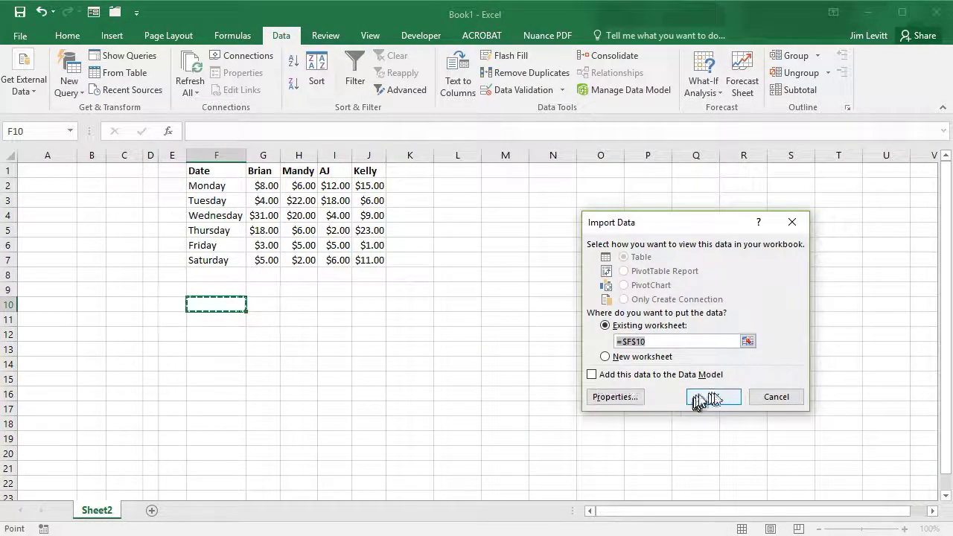
click(704, 398)
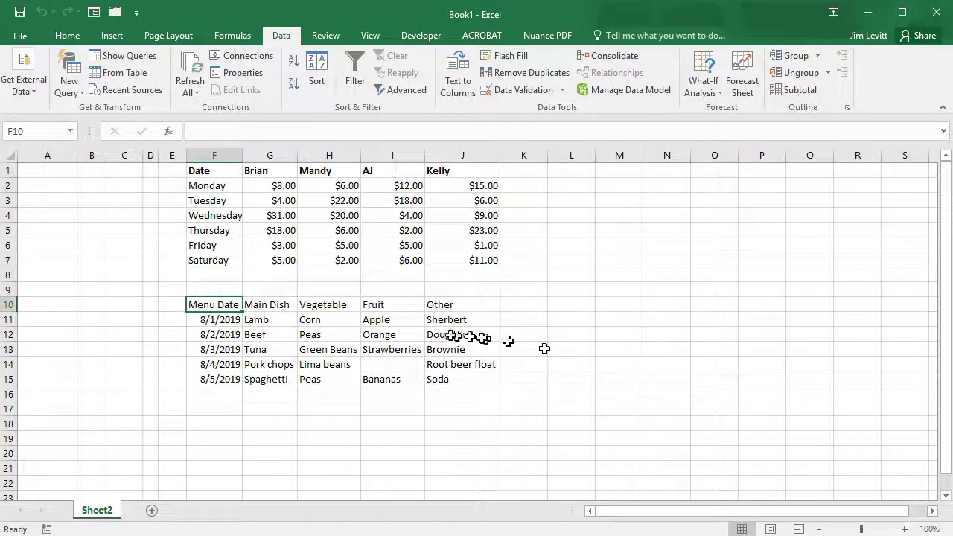
click(355, 422)
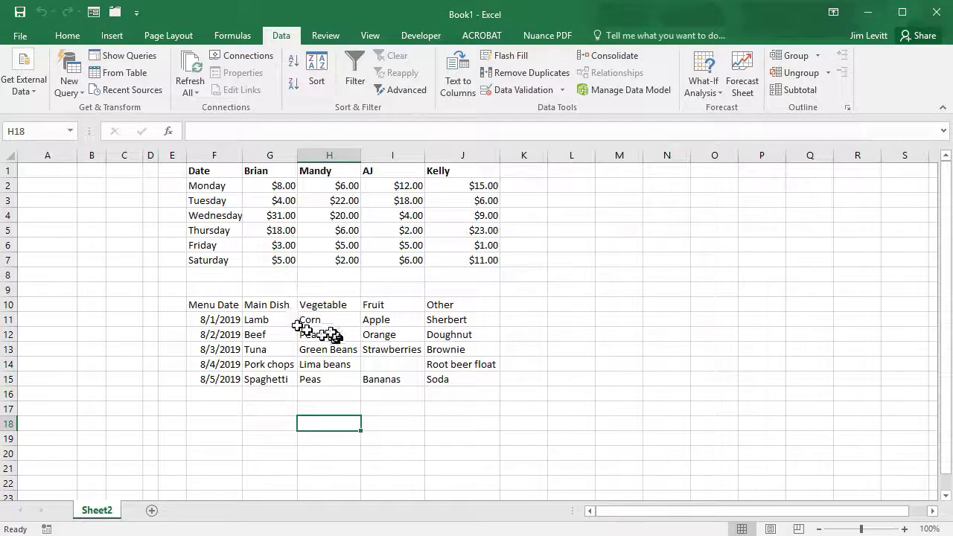
Make the header row F10:J10 of the meals data bold
drag(199, 304, 467, 305)
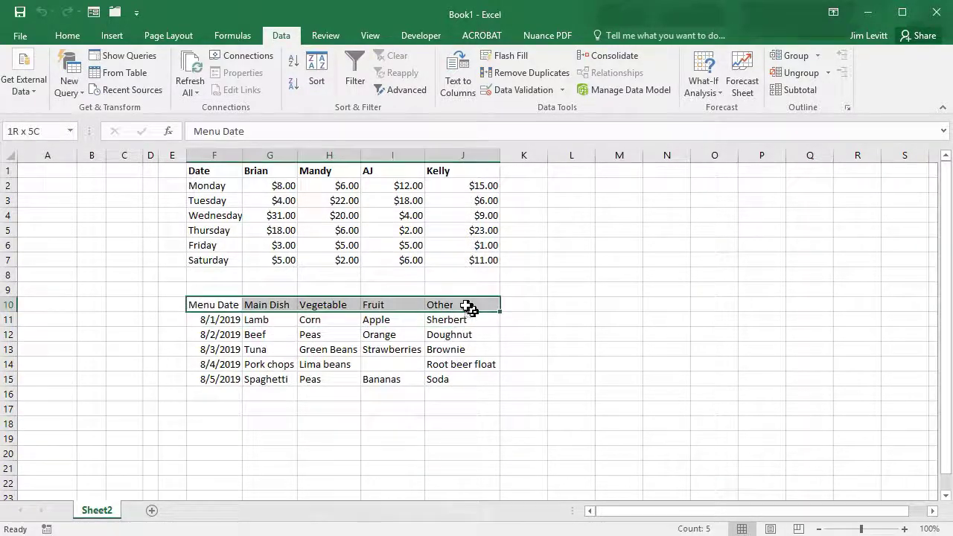
click(65, 36)
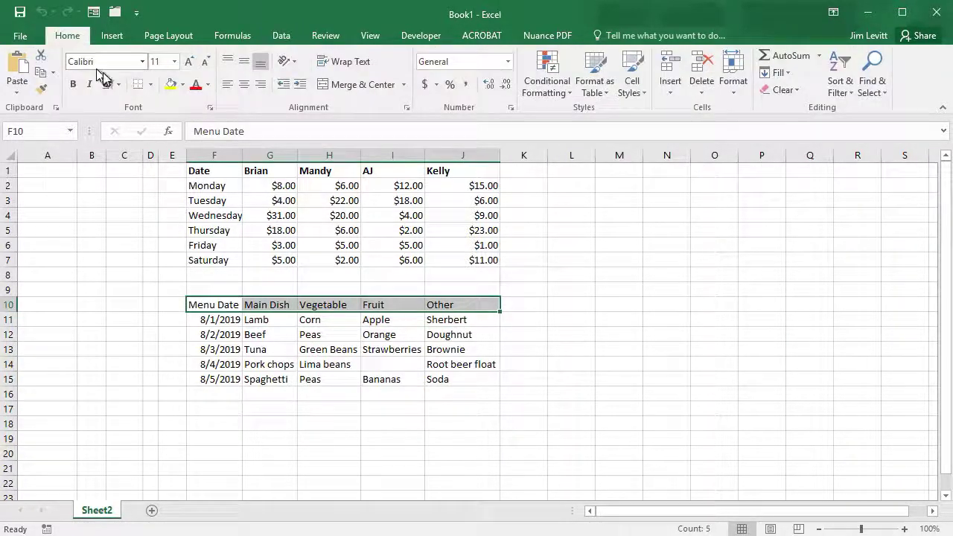
click(73, 84)
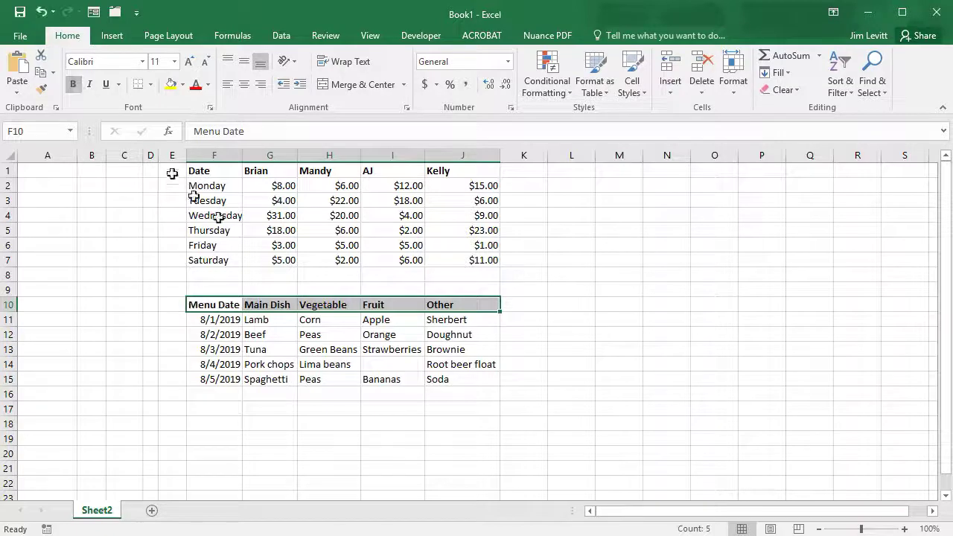
Format the meals range F10:J15 as a table with headers in a blue Light style with a solid header, removing its external connections
click(321, 353)
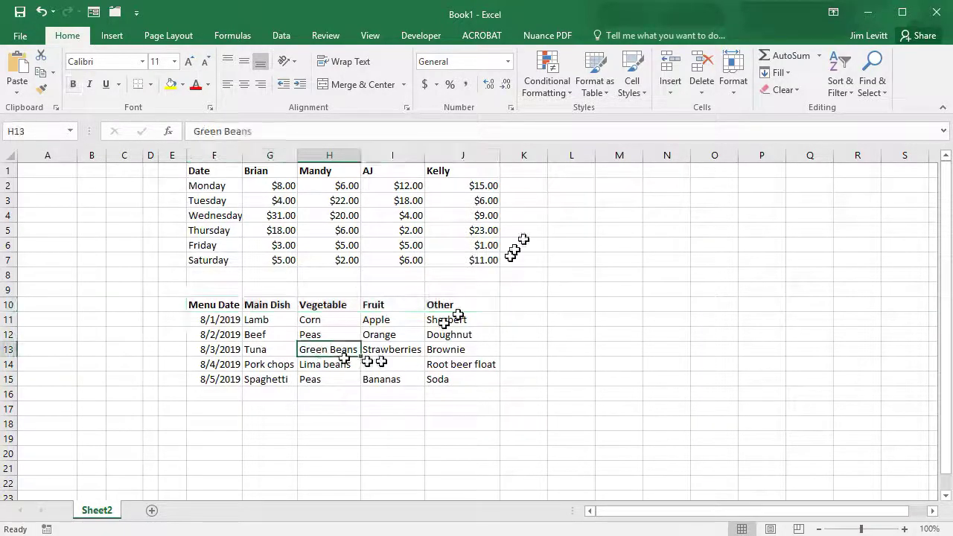
click(603, 86)
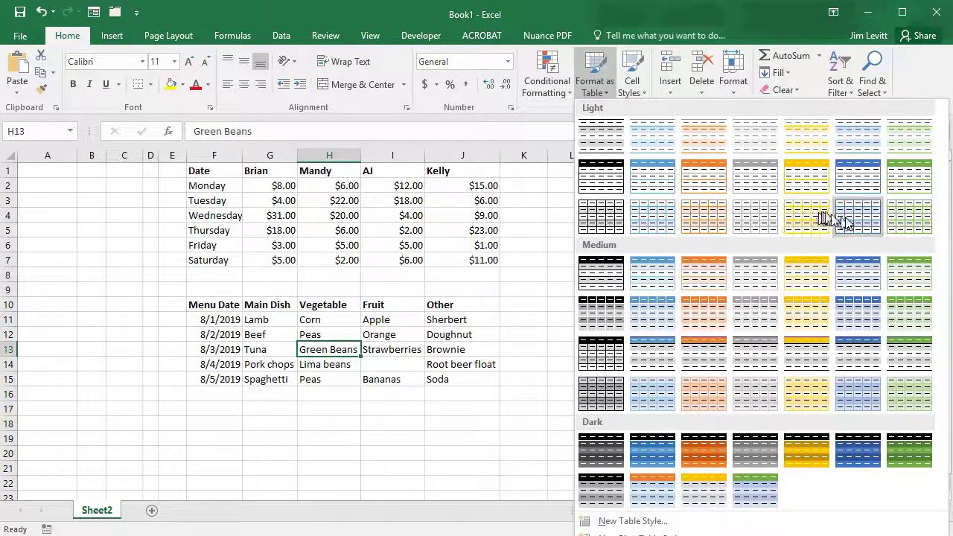
click(861, 179)
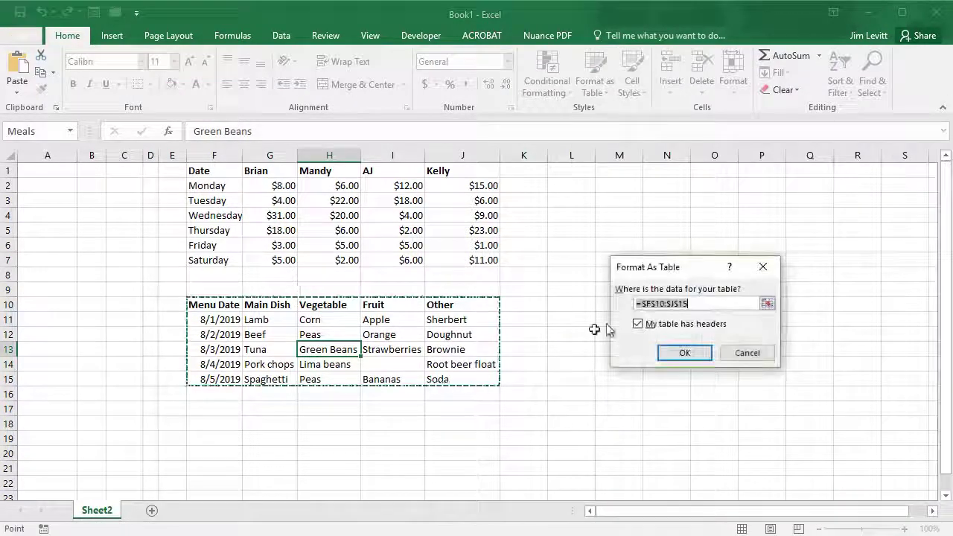
click(684, 353)
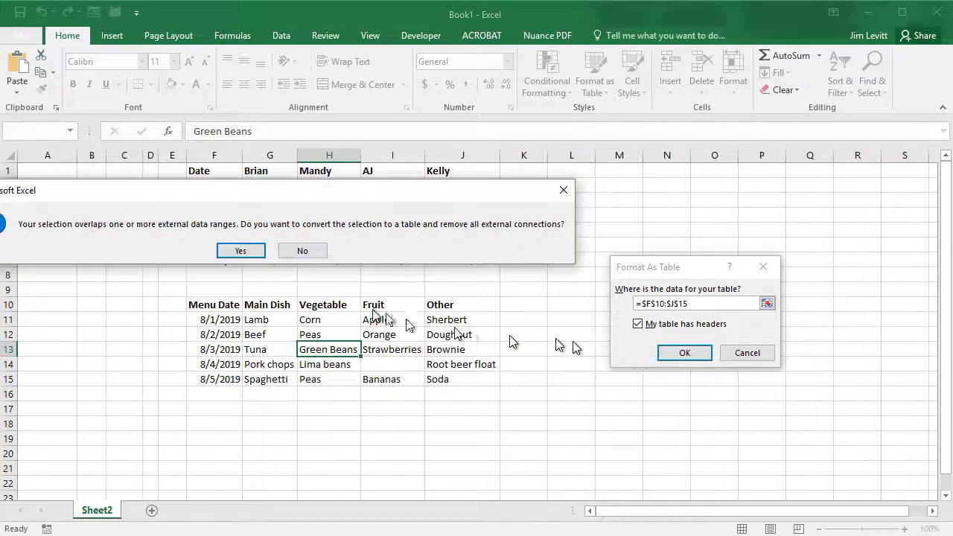
click(241, 251)
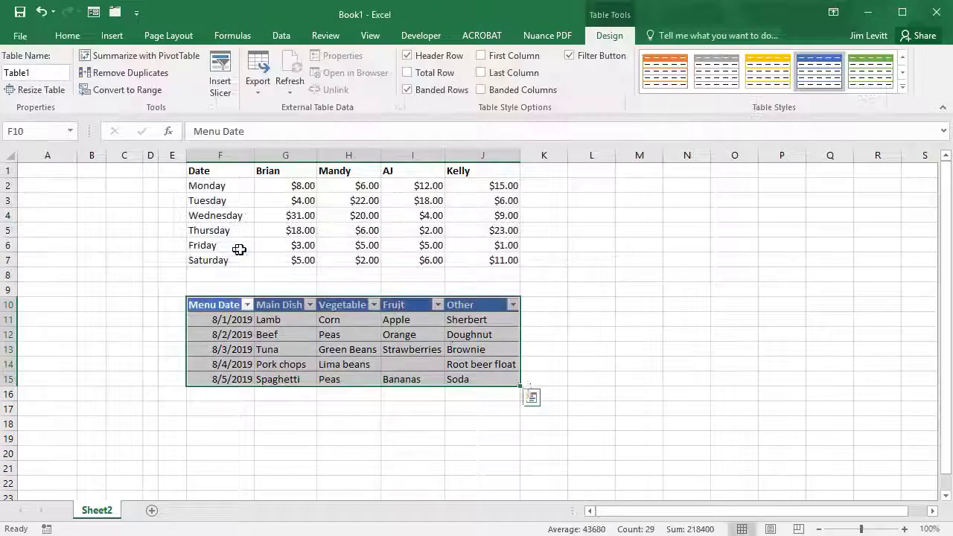
click(578, 381)
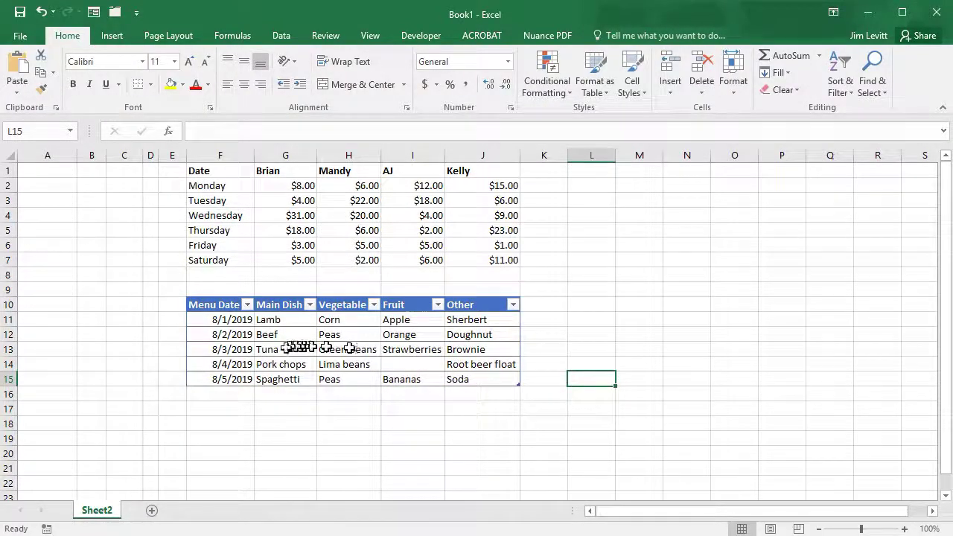